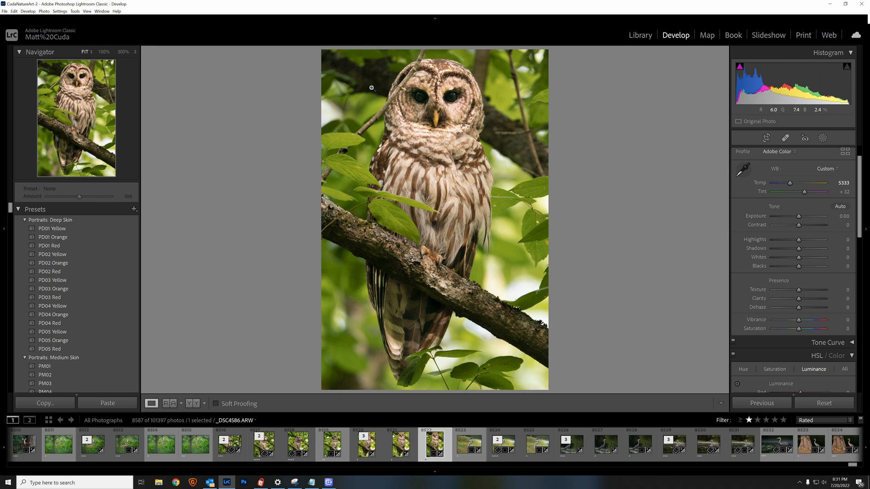
# Send a copy of the raw owl photo with Lightroom adjustments to Topaz DeNoise AI for editing.
pyautogui.click(372, 87)
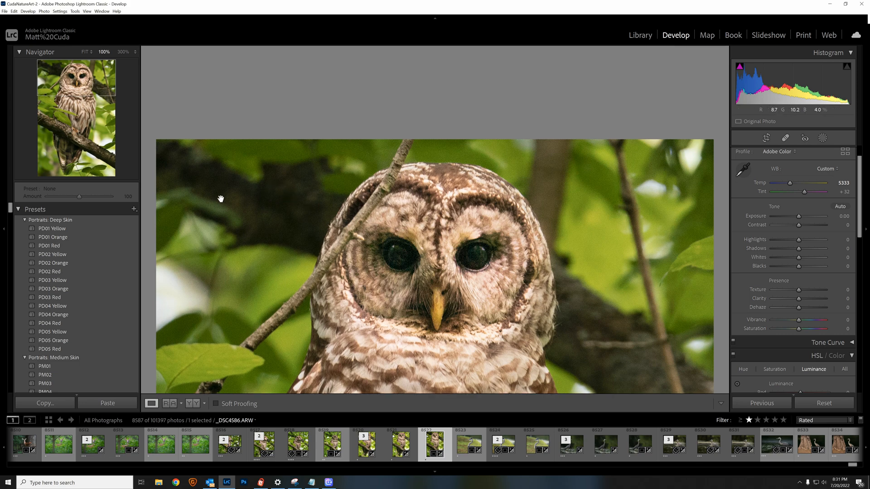
pyautogui.click(221, 198)
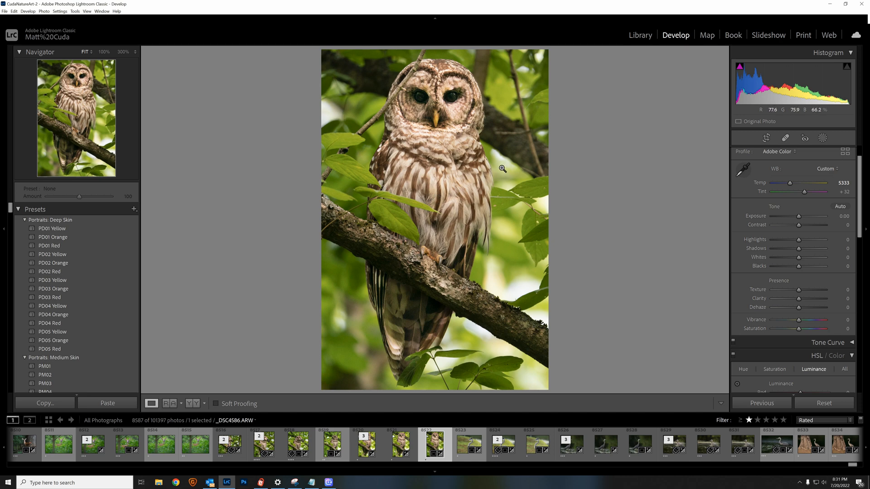
pyautogui.rightClick(496, 161)
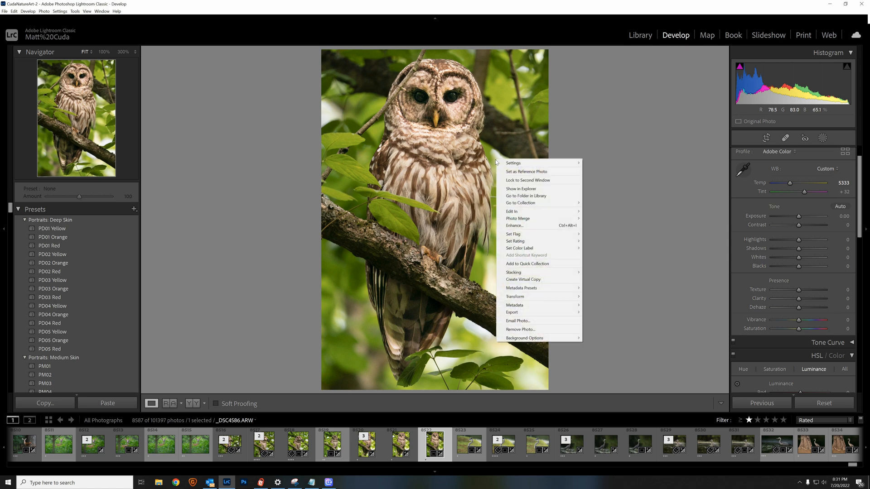
pyautogui.moveTo(526, 214)
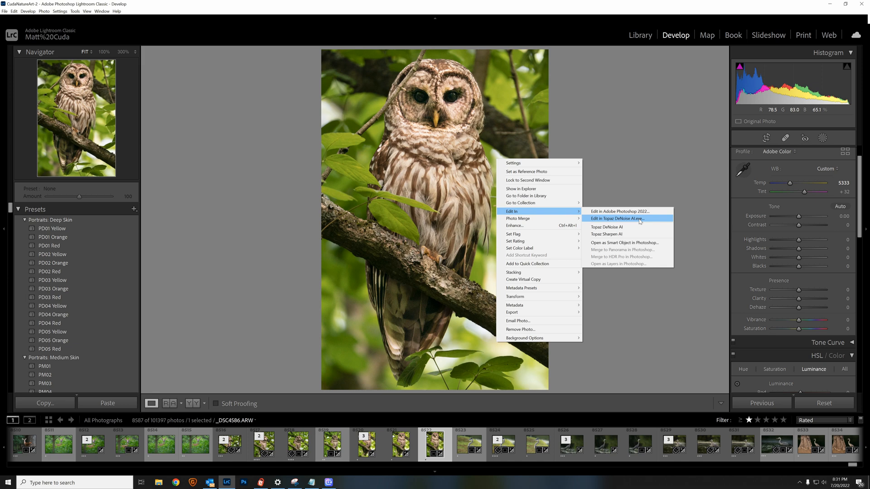
pyautogui.click(639, 220)
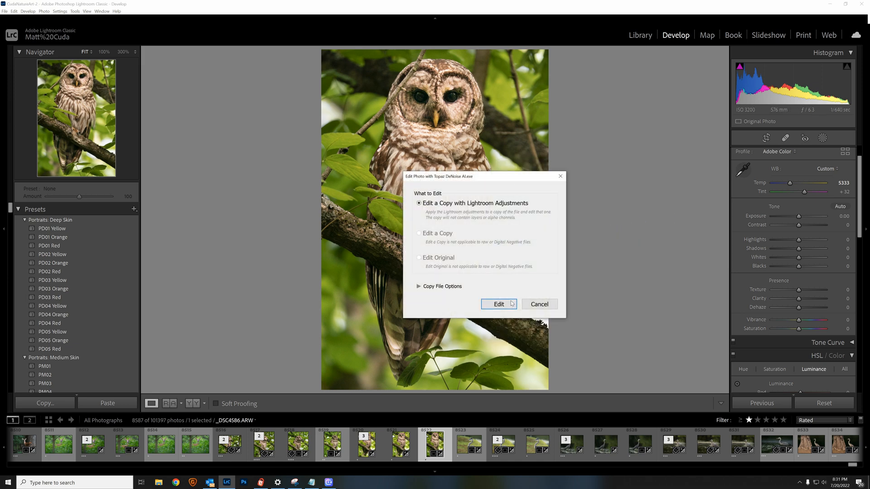
pyautogui.click(499, 304)
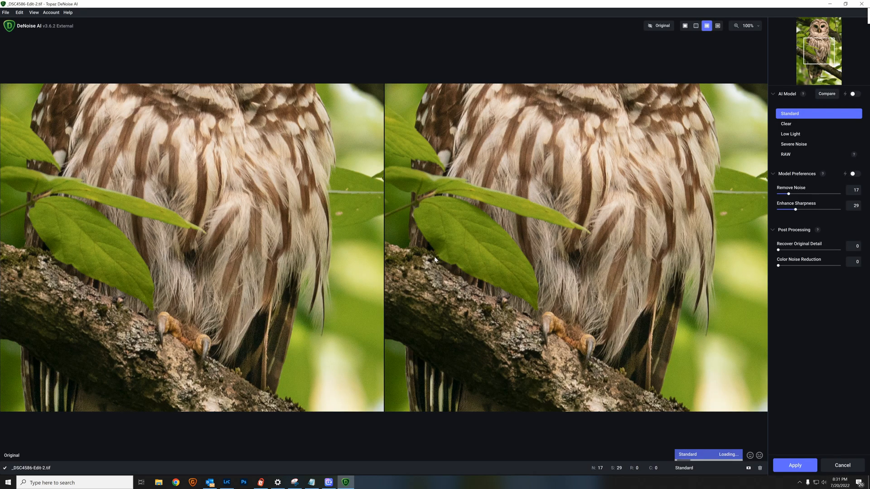
# Fine-tune the noise removal strength for the Standard model while viewing the owl's head, and apply the denoising.
pyautogui.moveTo(435, 259); pyautogui.dragTo(519, 406)
pyautogui.moveTo(552, 158); pyautogui.dragTo(541, 300)
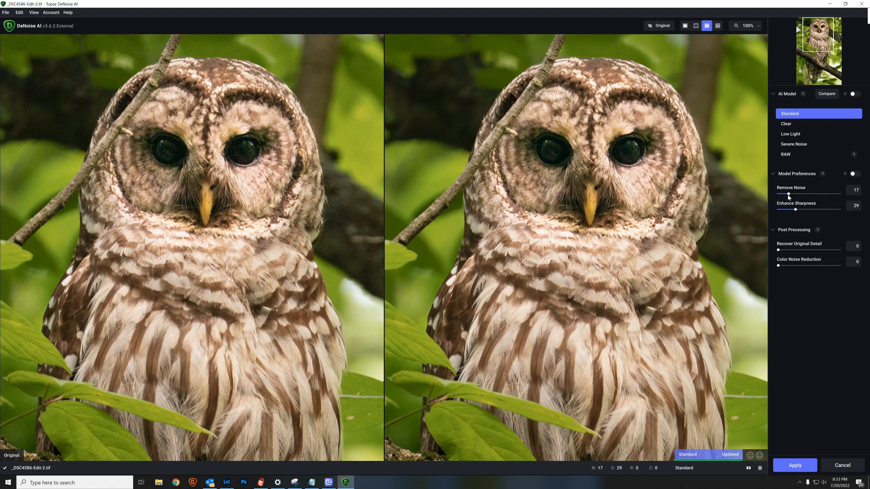
pyautogui.moveTo(788, 194); pyautogui.dragTo(793, 212)
pyautogui.moveTo(786, 196); pyautogui.dragTo(785, 196)
pyautogui.click(806, 468)
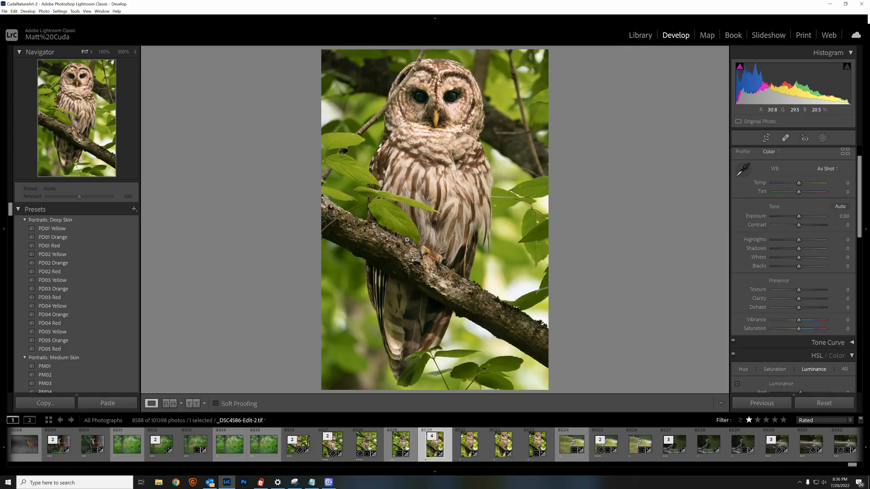
# Examine the denoised owl photo at 100% from head to tail, checking the dark background and feather detail.
pyautogui.click(344, 74)
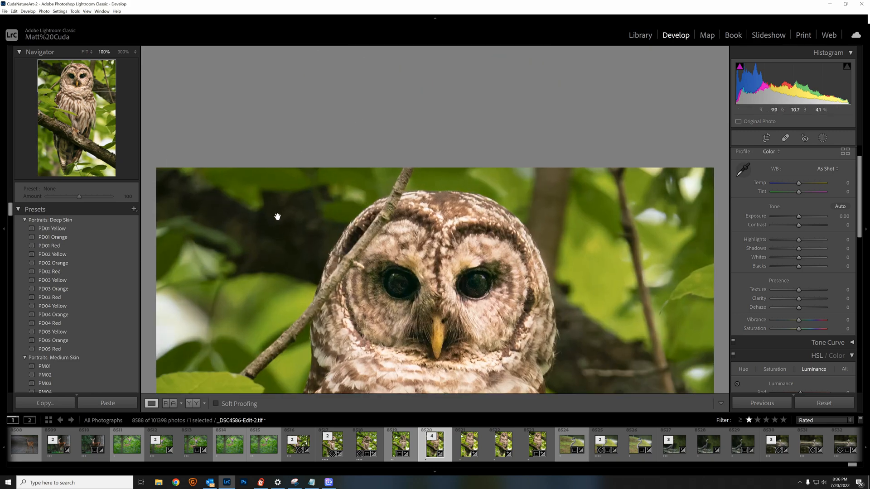
pyautogui.moveTo(281, 228); pyautogui.dragTo(271, 134)
pyautogui.moveTo(243, 217); pyautogui.dragTo(168, 49)
pyautogui.moveTo(284, 283); pyautogui.dragTo(271, 111)
pyautogui.moveTo(301, 233); pyautogui.dragTo(275, 152)
pyautogui.moveTo(292, 215); pyautogui.dragTo(286, 147)
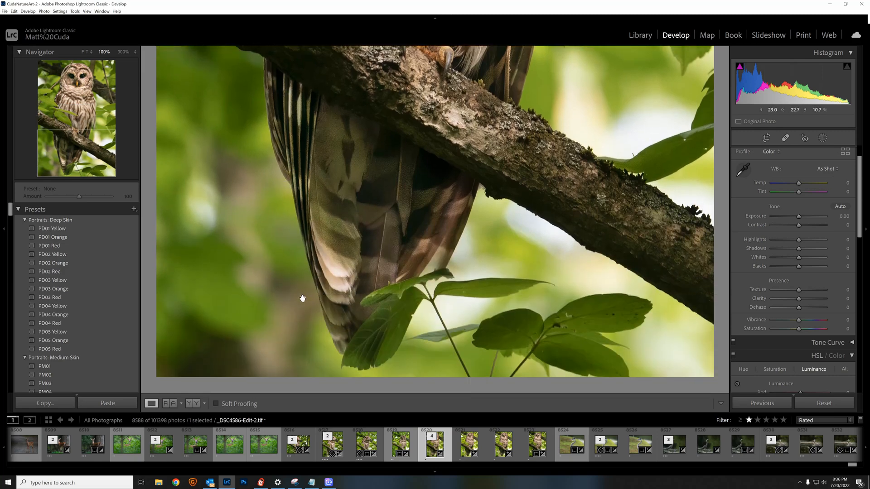
pyautogui.moveTo(211, 255); pyautogui.dragTo(211, 211)
pyautogui.moveTo(505, 208); pyautogui.dragTo(528, 389)
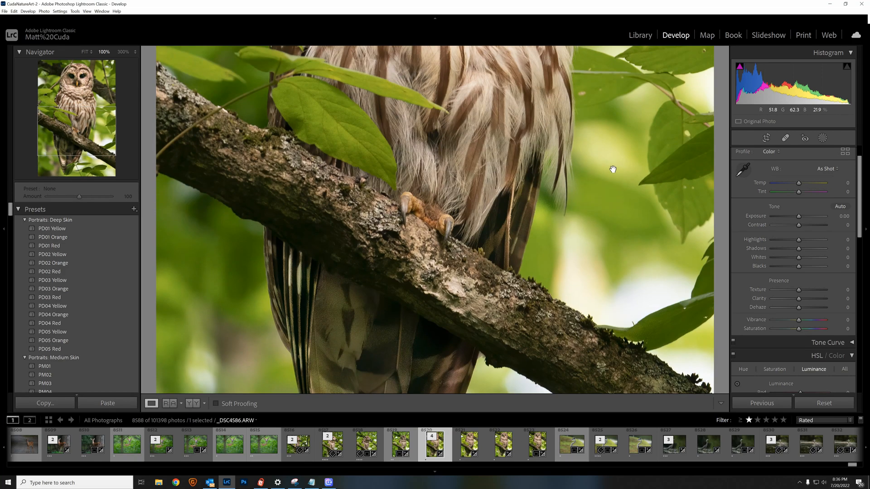
pyautogui.moveTo(612, 169); pyautogui.dragTo(609, 291)
pyautogui.moveTo(596, 92); pyautogui.dragTo(591, 288)
pyautogui.moveTo(597, 167); pyautogui.dragTo(594, 258)
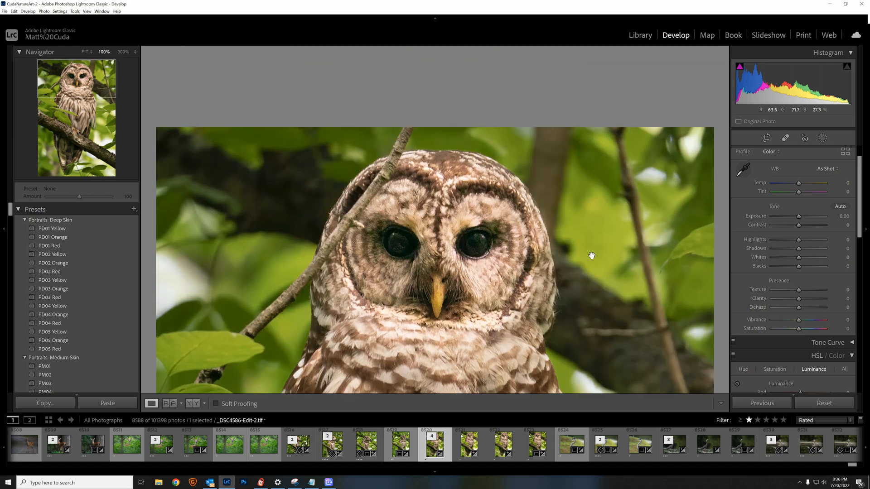
pyautogui.click(266, 165)
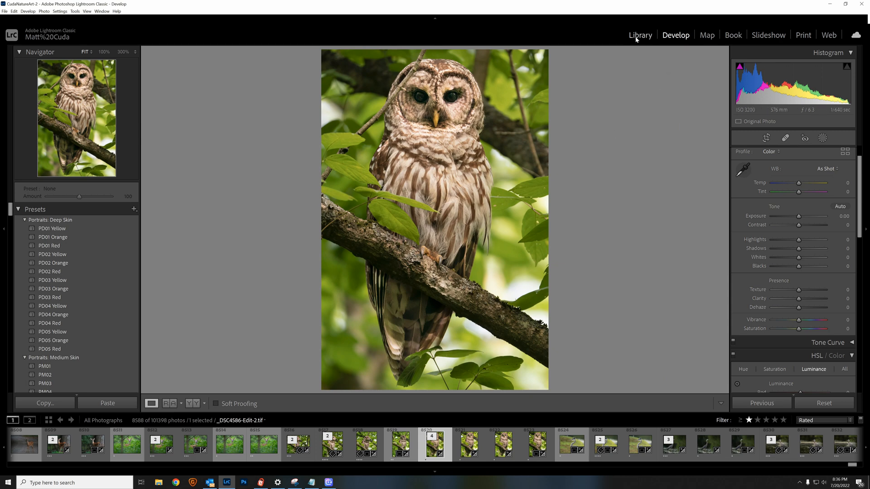
# View the earlier edited owl version _DSC4586-Edit-Edit.tif full size from the Library grid.
pyautogui.click(637, 36)
pyautogui.click(153, 403)
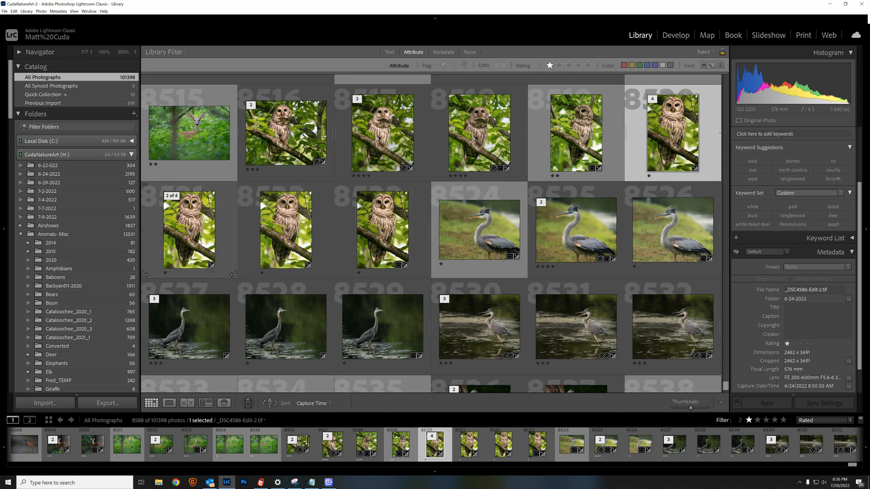
pyautogui.doubleClick(199, 242)
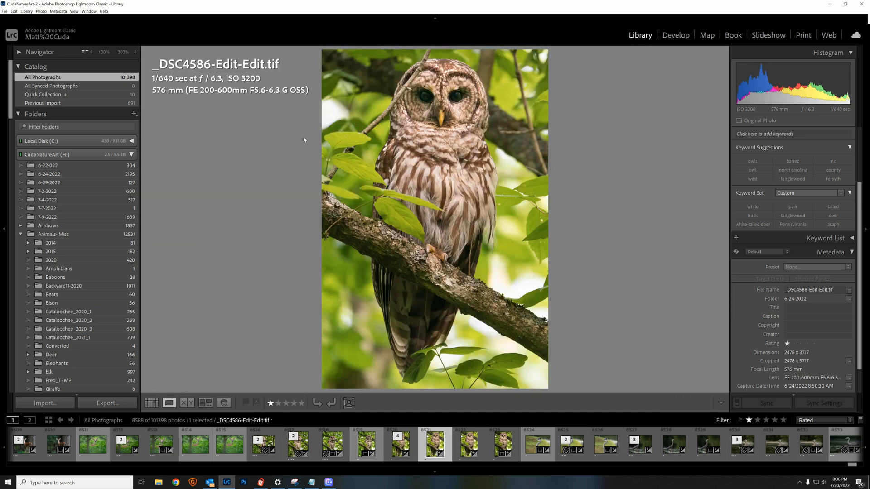
# Open the raw file _DSC4586.ARW from the Library grid and examine the area around the owl's head at 100%.
pyautogui.click(151, 403)
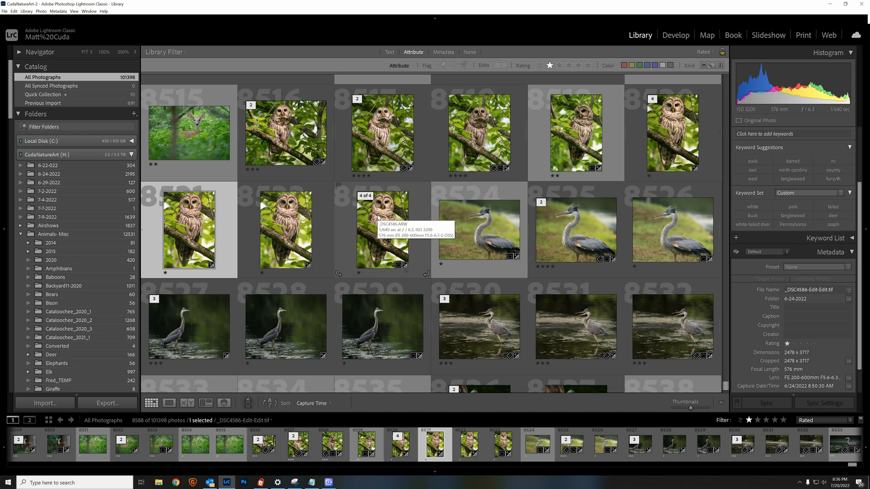
pyautogui.doubleClick(378, 217)
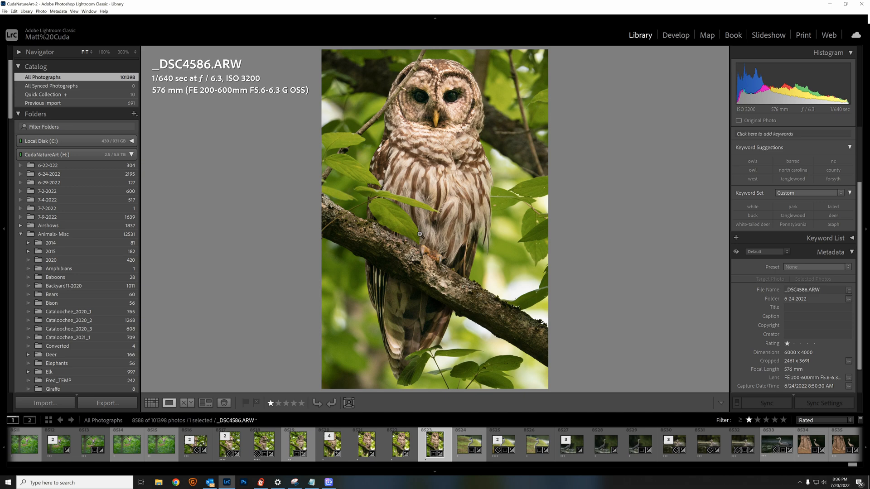
pyautogui.click(373, 92)
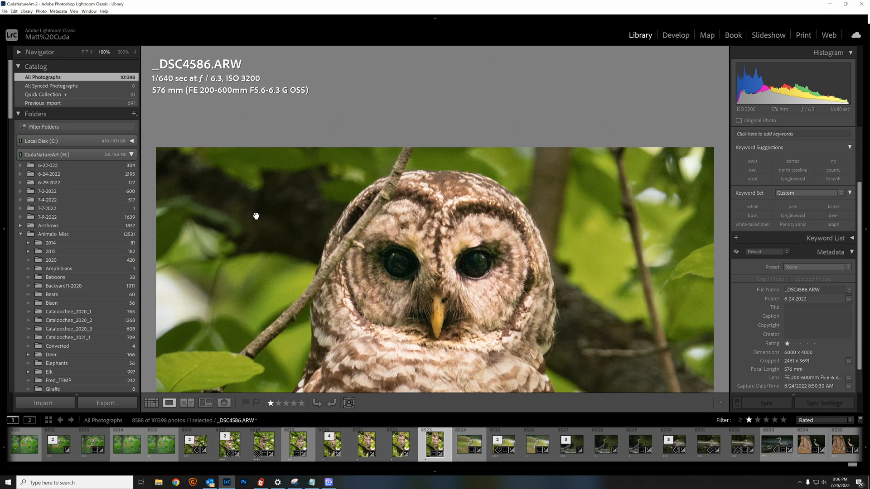
pyautogui.moveTo(259, 216); pyautogui.dragTo(301, 171)
pyautogui.moveTo(271, 234); pyautogui.dragTo(269, 204)
pyautogui.click(269, 204)
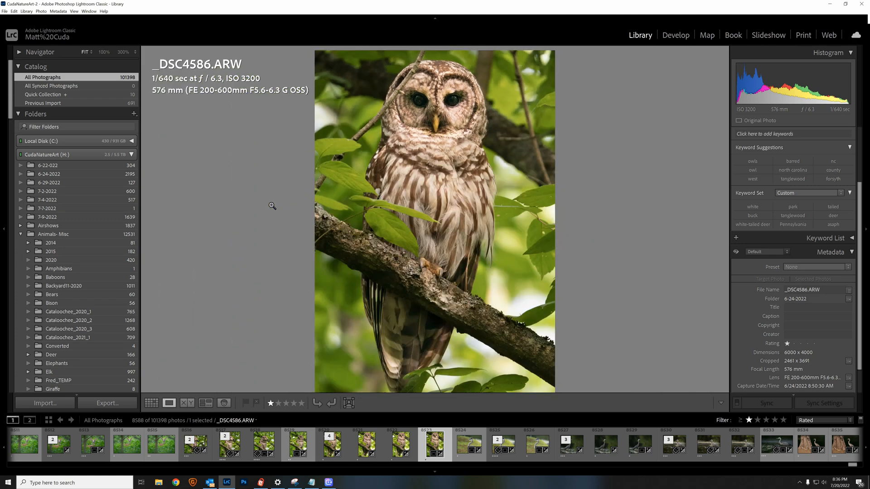
# Create a new Select Subject mask on the raw owl photo in the Develop module.
pyautogui.click(676, 36)
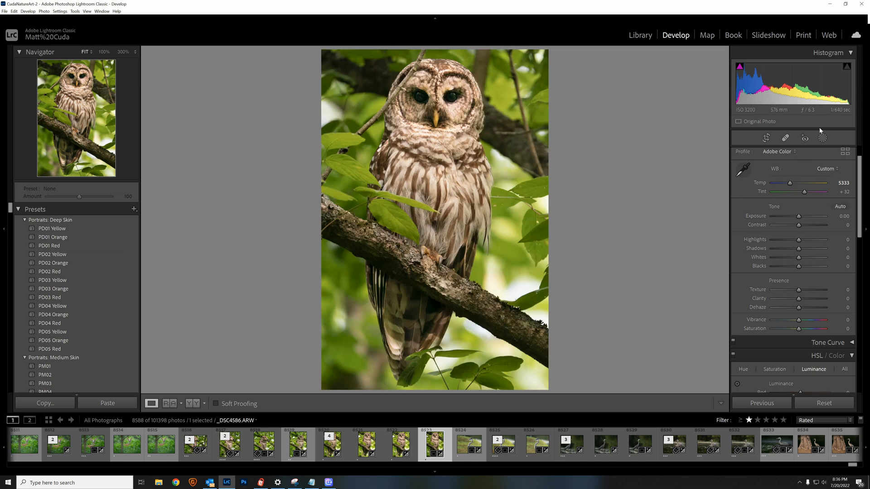
pyautogui.click(823, 139)
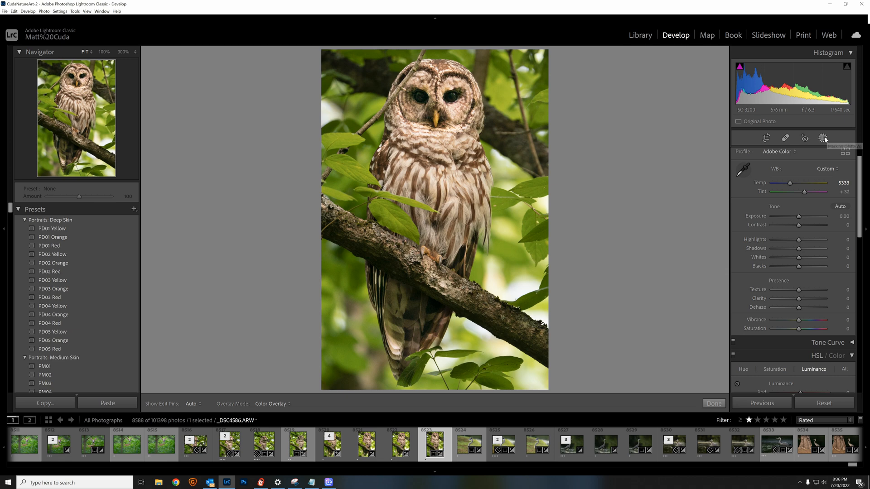
pyautogui.scroll(1, 789, 193)
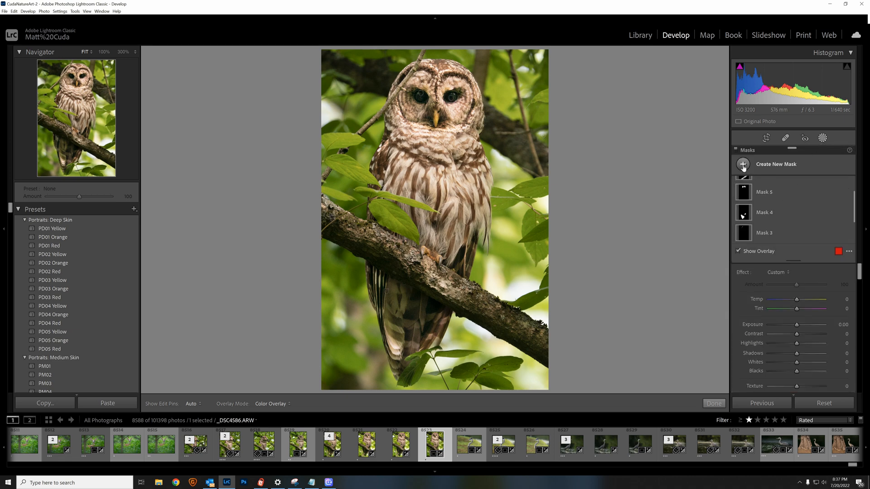
pyautogui.click(743, 165)
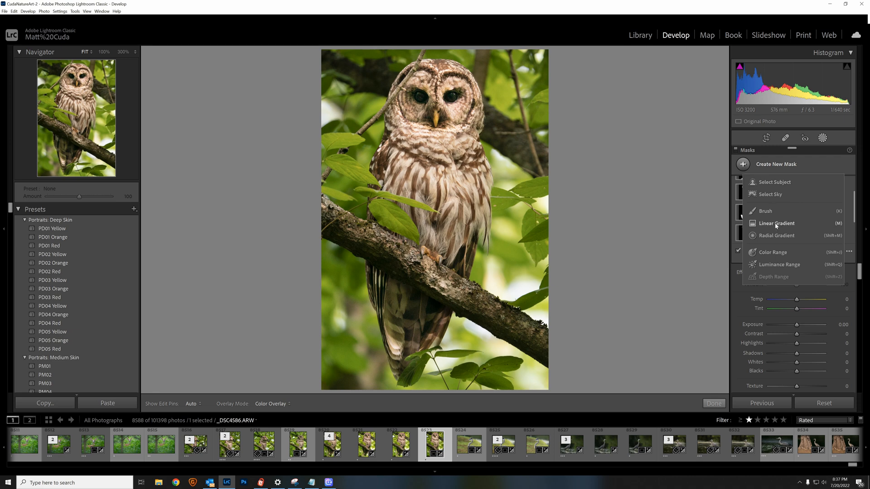
pyautogui.click(774, 182)
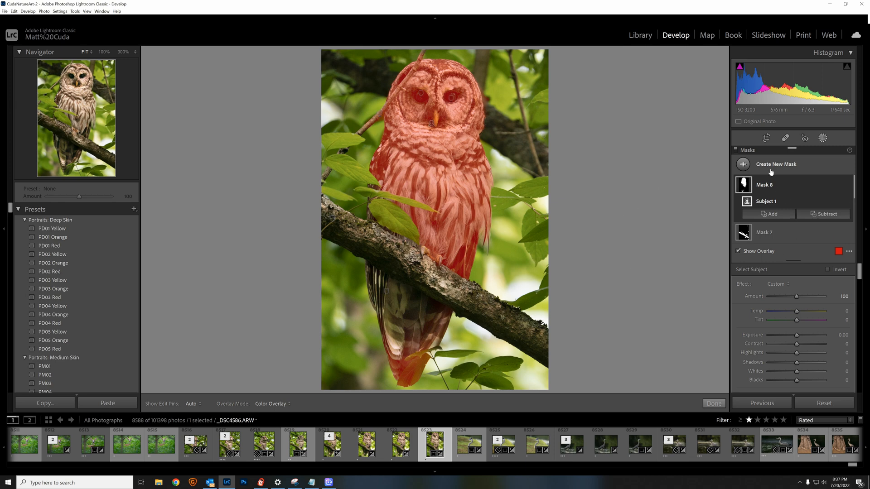
pyautogui.click(747, 166)
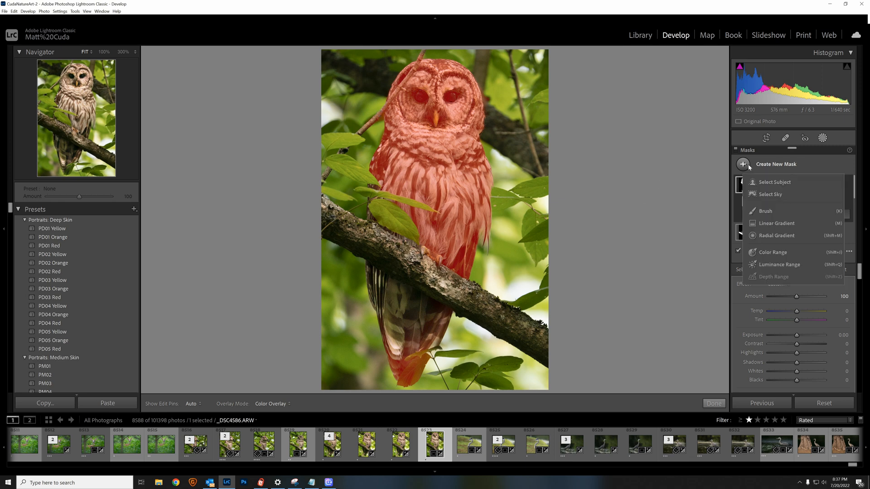
pyautogui.click(766, 213)
pyautogui.press('k')
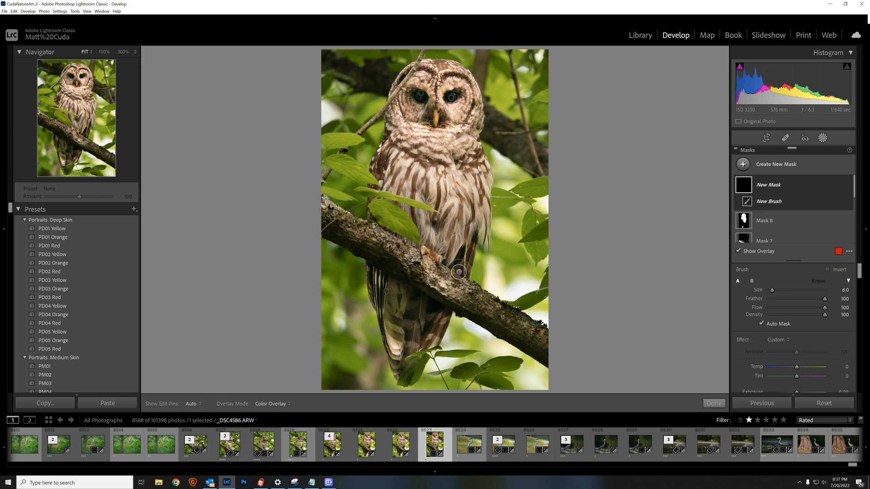
pyautogui.click(746, 222)
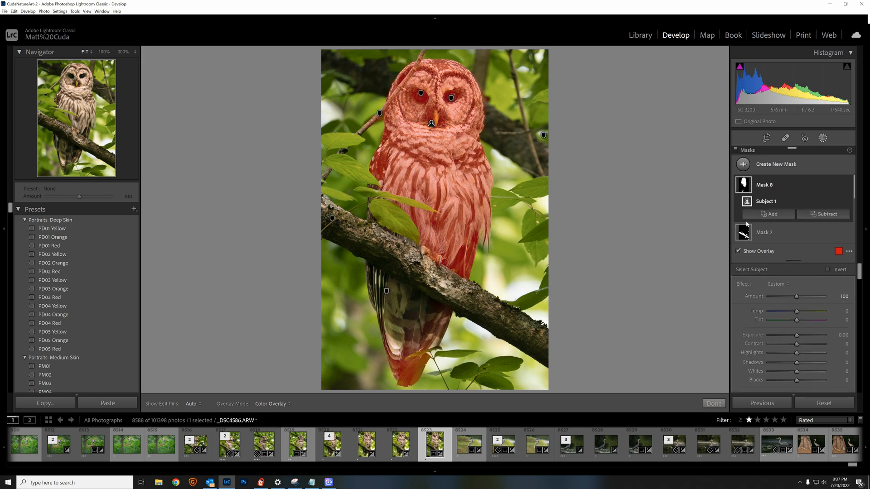
# Add a Brush to the owl's subject mask, hide the edit pins, and paint over the missing tail and wing feathers below the branch.
pyautogui.click(771, 214)
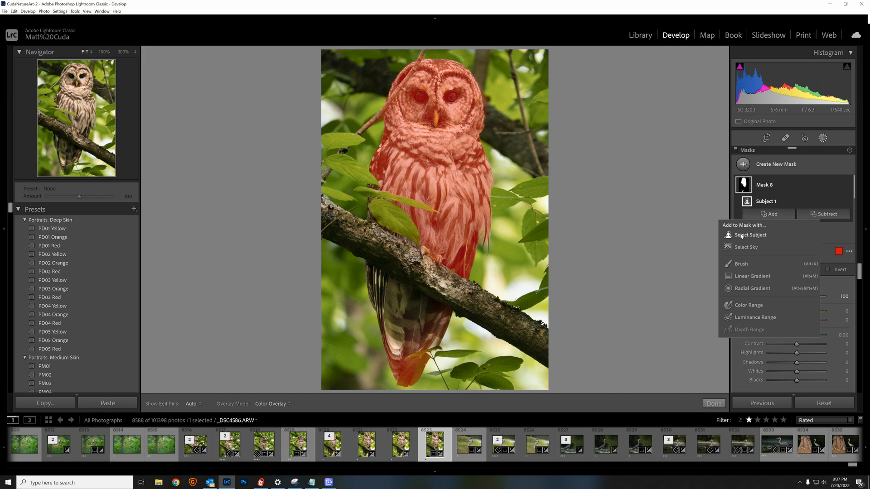
pyautogui.click(742, 264)
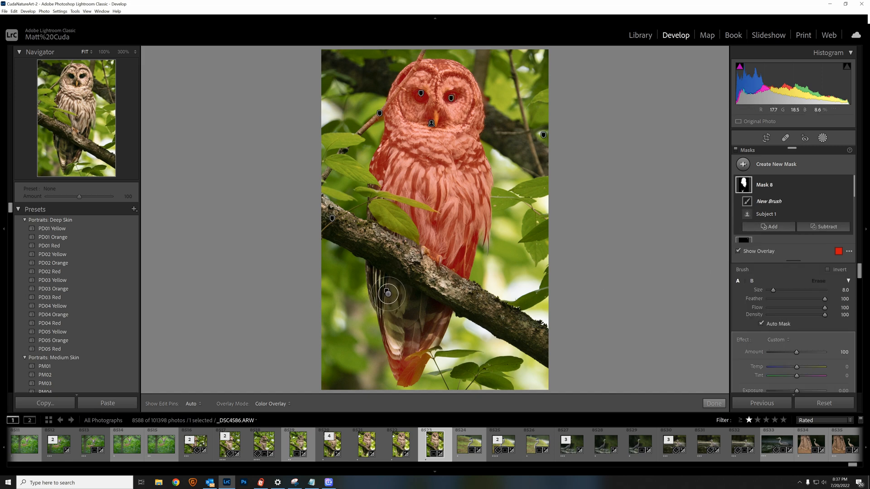
pyautogui.moveTo(391, 299)
pyautogui.mouseDown()
pyautogui.moveTo(401, 292)
pyautogui.moveTo(408, 327)
pyautogui.moveTo(394, 337)
pyautogui.moveTo(383, 301)
pyautogui.moveTo(398, 342)
pyautogui.moveTo(418, 339)
pyautogui.mouseUp()
pyautogui.press('h')
pyautogui.scroll(-1, 396, 345)
pyautogui.press('h')
pyautogui.scroll(-2, 368, 279)
pyautogui.moveTo(371, 274)
pyautogui.mouseDown()
pyautogui.moveTo(377, 285)
pyautogui.moveTo(431, 300)
pyautogui.moveTo(372, 270)
pyautogui.moveTo(389, 303)
pyautogui.moveTo(380, 262)
pyautogui.mouseUp()
# Paint the leaves in front of the owl at brush size 3.0 and the main branch at size 7.0 into the mask.
pyautogui.moveTo(371, 221)
pyautogui.mouseDown()
pyautogui.moveTo(369, 201)
pyautogui.moveTo(408, 253)
pyautogui.moveTo(376, 211)
pyautogui.moveTo(401, 223)
pyautogui.mouseUp()
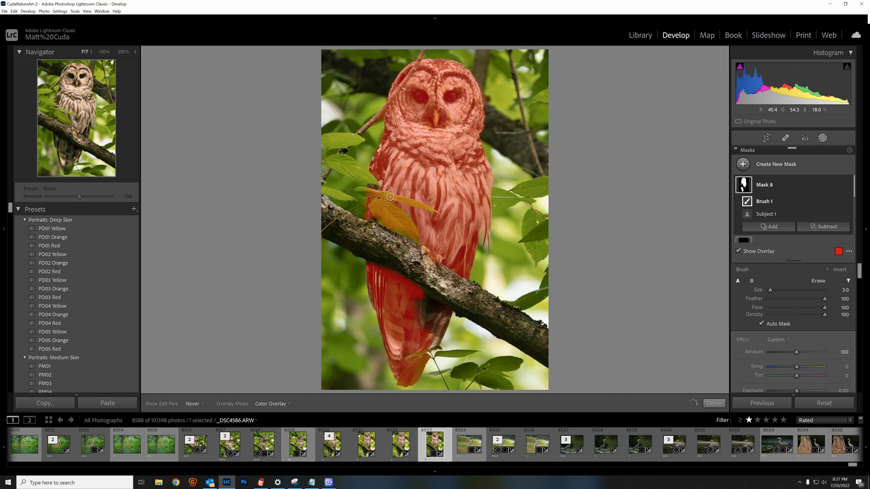
pyautogui.moveTo(415, 240); pyautogui.dragTo(402, 216)
pyautogui.moveTo(354, 169)
pyautogui.mouseDown()
pyautogui.moveTo(334, 160)
pyautogui.moveTo(372, 179)
pyautogui.moveTo(334, 165)
pyautogui.moveTo(348, 175)
pyautogui.moveTo(339, 192)
pyautogui.mouseUp()
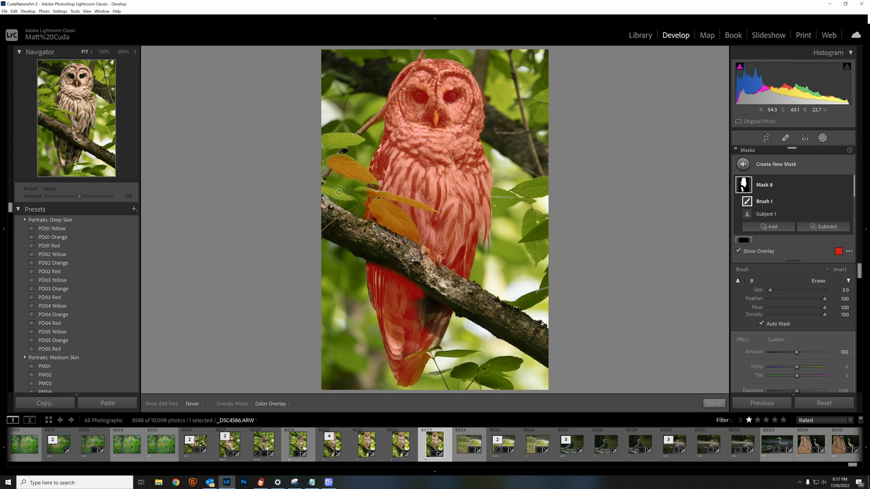
pyautogui.scroll(4, 339, 225)
pyautogui.moveTo(337, 225)
pyautogui.mouseDown()
pyautogui.moveTo(422, 258)
pyautogui.moveTo(409, 257)
pyautogui.moveTo(524, 337)
pyautogui.mouseUp()
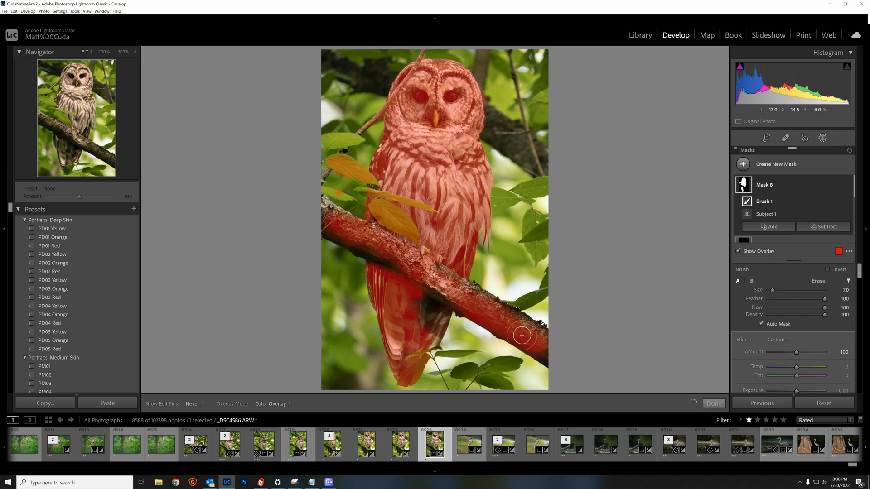
pyautogui.moveTo(470, 292)
pyautogui.mouseDown()
pyautogui.moveTo(342, 237)
pyautogui.moveTo(315, 204)
pyautogui.moveTo(336, 222)
pyautogui.mouseUp()
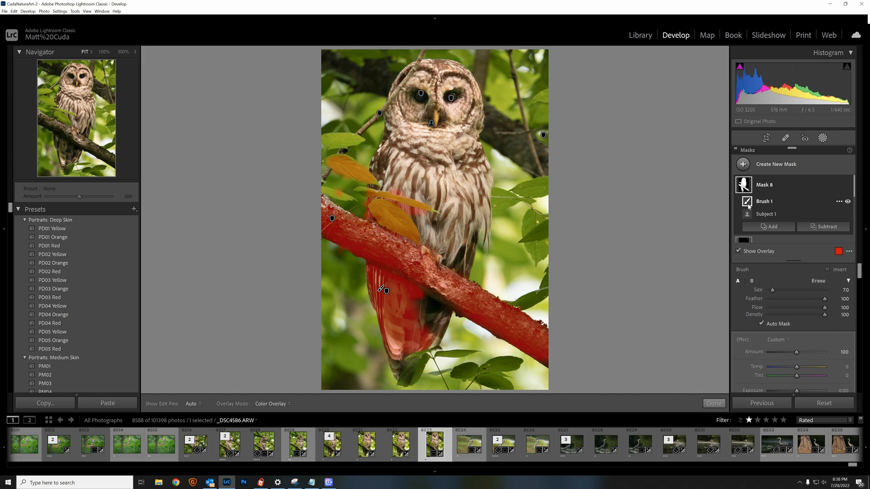
# Try inverting the Brush 1 component of Mask 8 and undo the inversion.
pyautogui.click(840, 203)
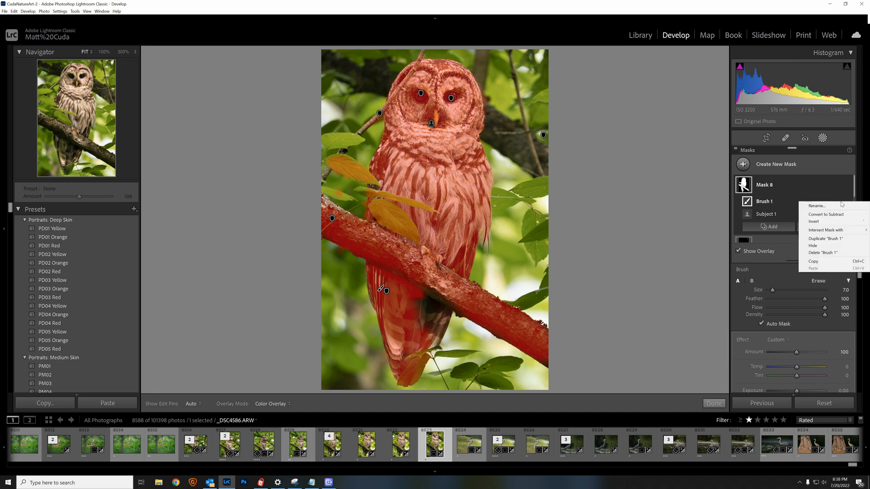
pyautogui.click(811, 222)
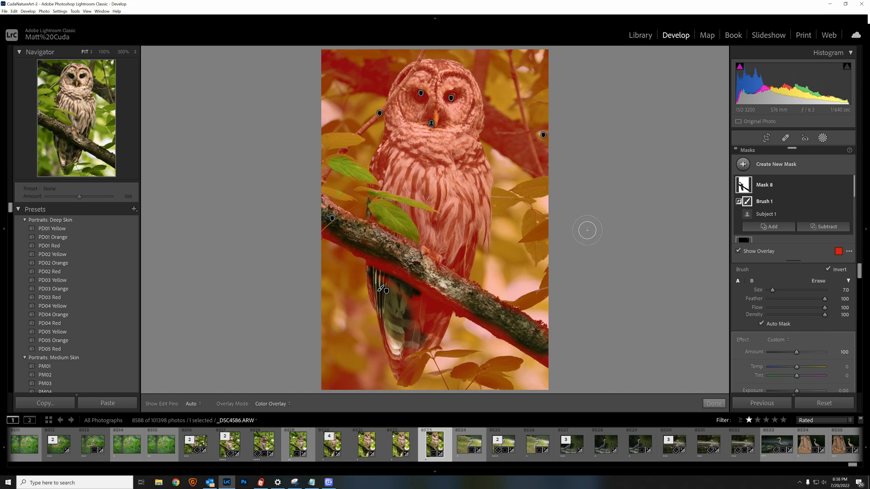
pyautogui.hotkey('ctrl', 'z')
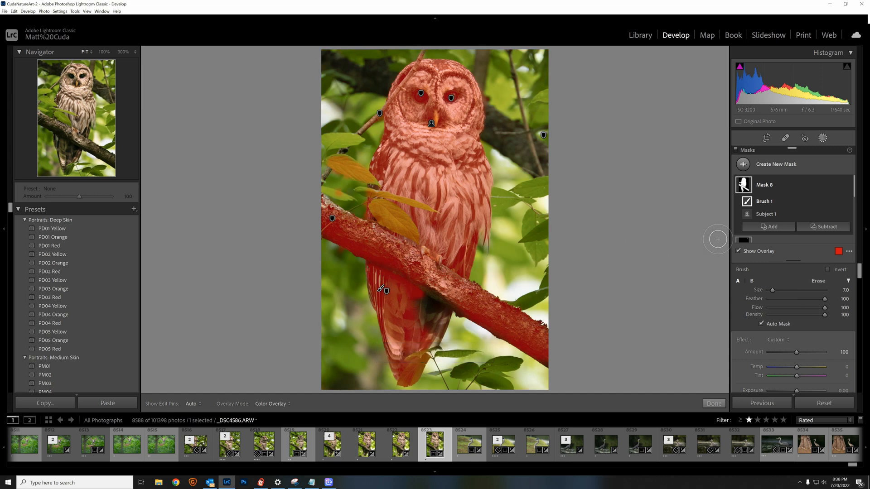
# Invert the whole of Mask 8 to target the background, set its Noise to 100, and finish masking.
pyautogui.click(839, 185)
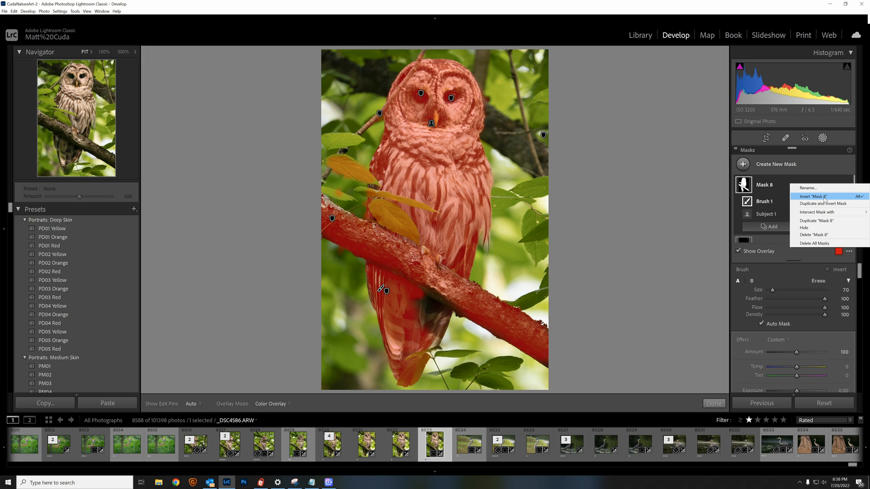
pyautogui.click(825, 197)
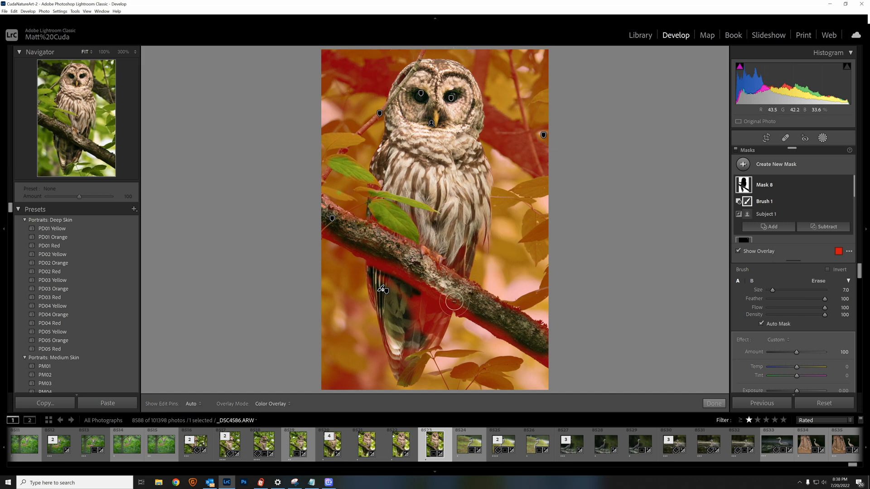
pyautogui.scroll(-5, 768, 327)
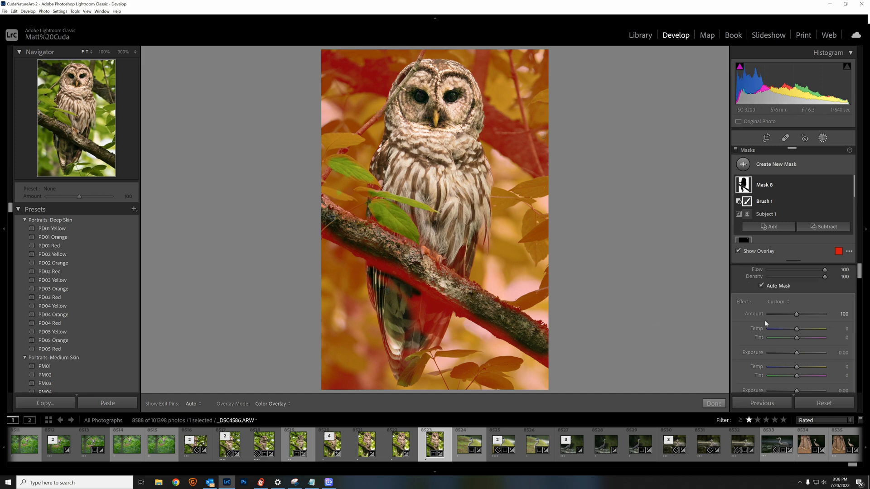
pyautogui.scroll(-5, 768, 328)
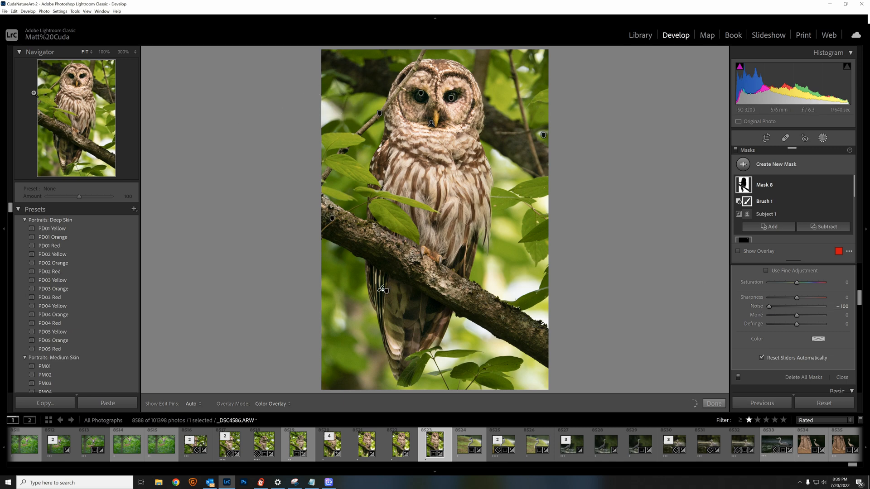
pyautogui.click(41, 74)
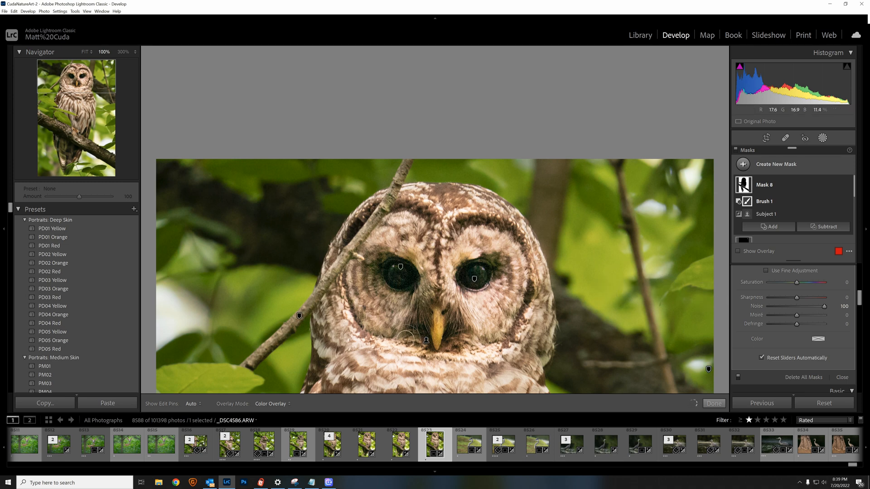
pyautogui.click(714, 404)
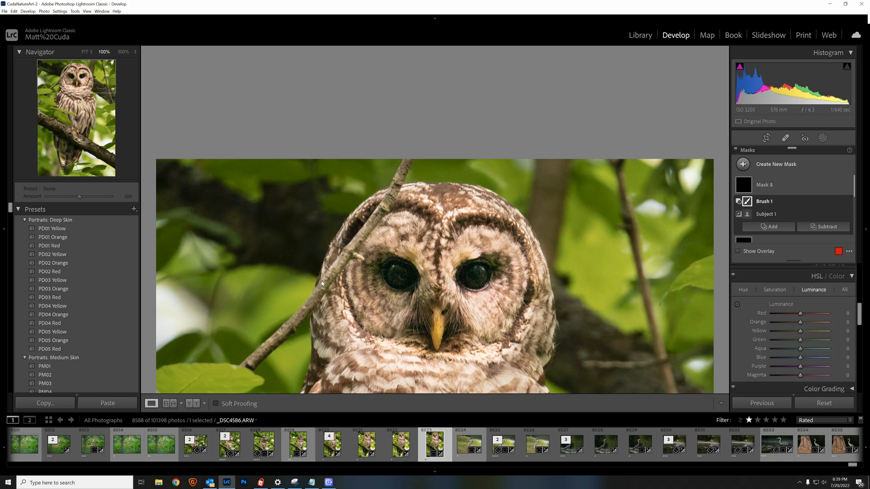
# Compare the full photo with a 100% view, examining background noise and edges around the owl's head.
pyautogui.click(309, 271)
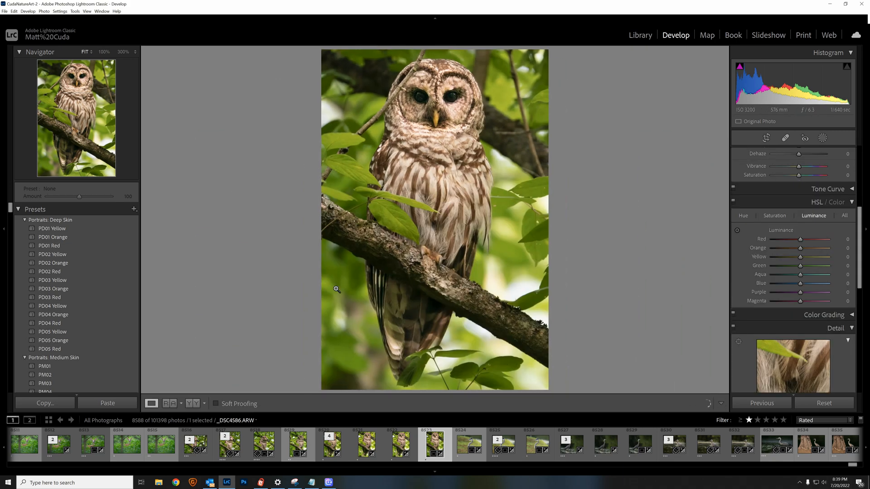
pyautogui.click(336, 289)
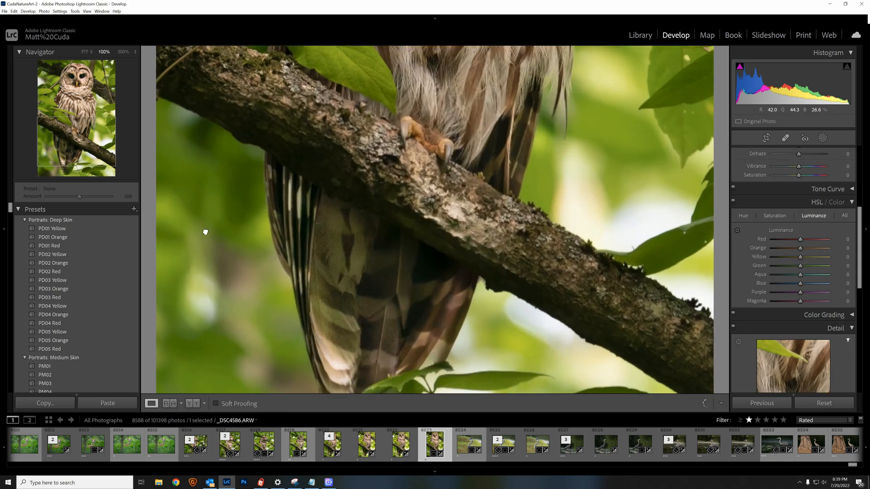
pyautogui.moveTo(204, 231); pyautogui.dragTo(227, 376)
pyautogui.moveTo(241, 150); pyautogui.dragTo(233, 355)
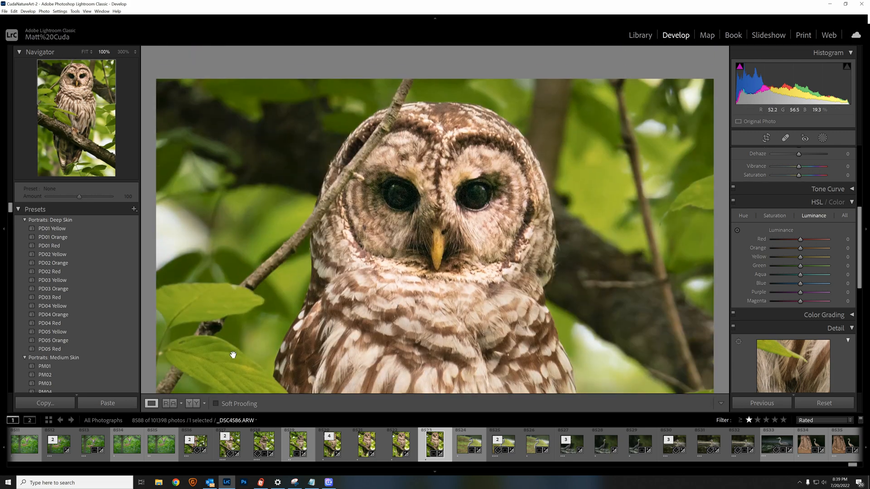
pyautogui.click(241, 120)
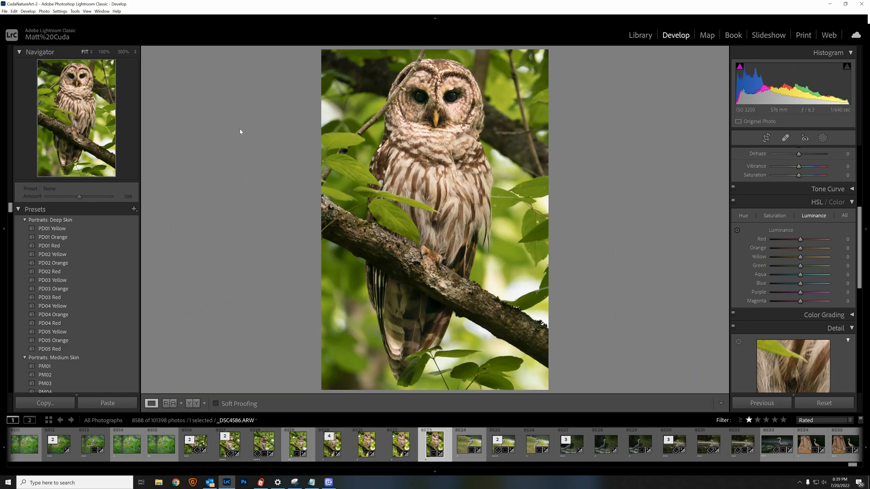
pyautogui.click(334, 72)
pyautogui.moveTo(252, 243); pyautogui.dragTo(227, 122)
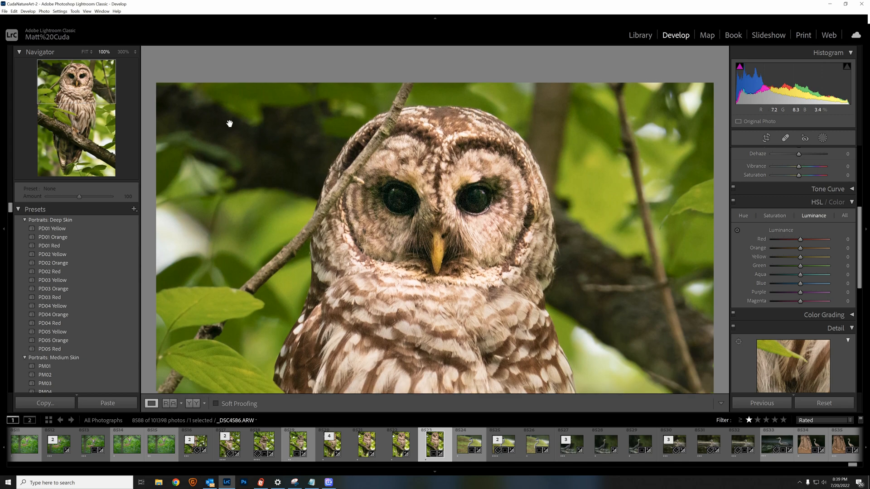
pyautogui.click(233, 249)
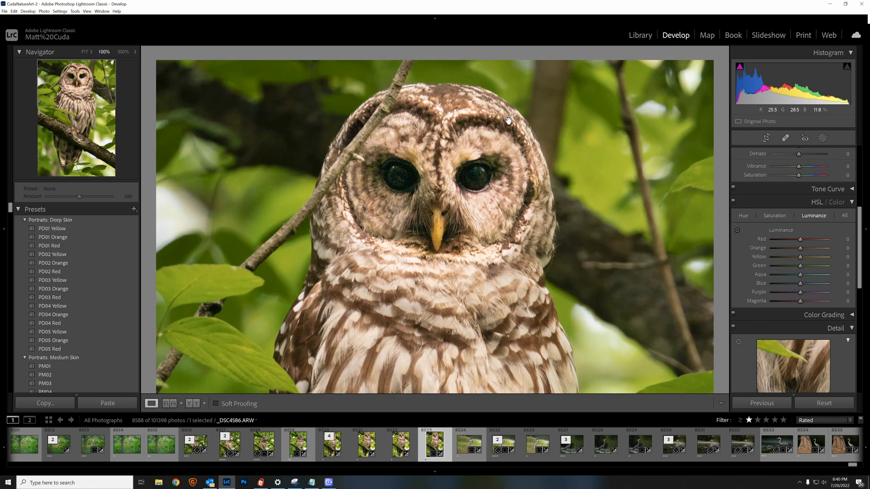
pyautogui.click(509, 122)
pyautogui.moveTo(556, 162)
pyautogui.mouseDown()
pyautogui.moveTo(553, 190)
pyautogui.moveTo(551, 162)
pyautogui.mouseUp()
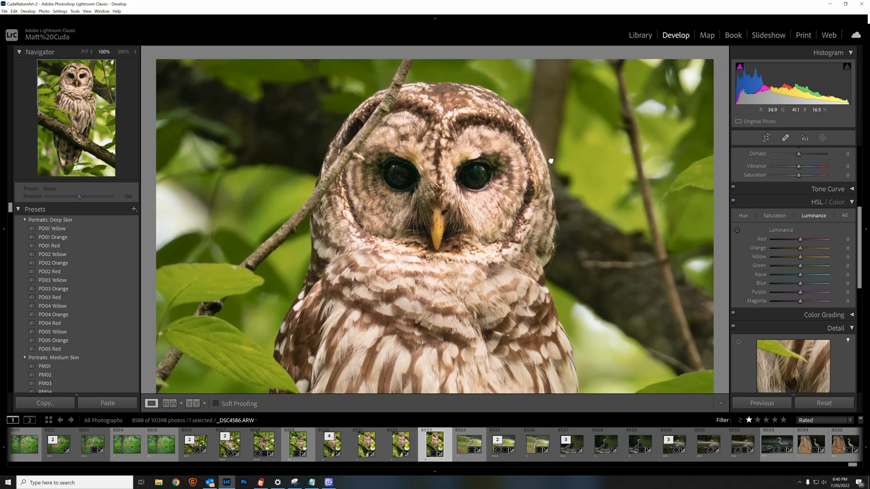
pyautogui.click(544, 174)
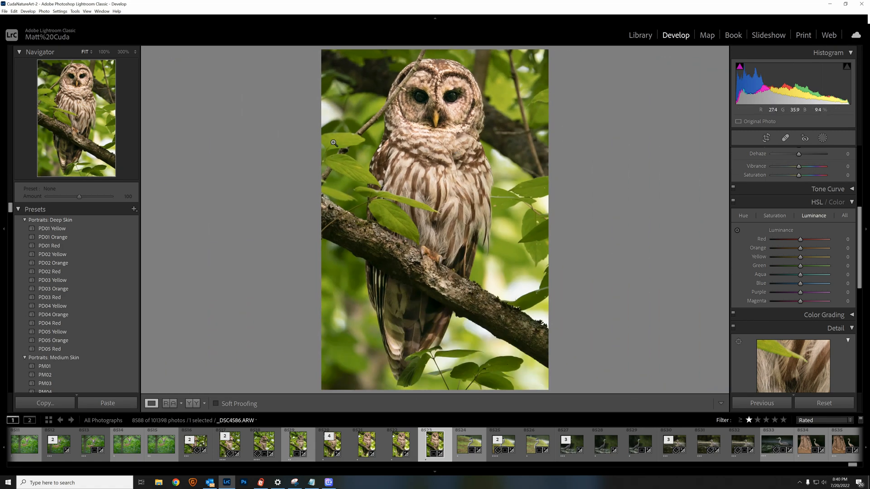
# Inspect the photo at 100% from the owl's head down past the feet and branch to the tail feathers and back.
pyautogui.click(372, 100)
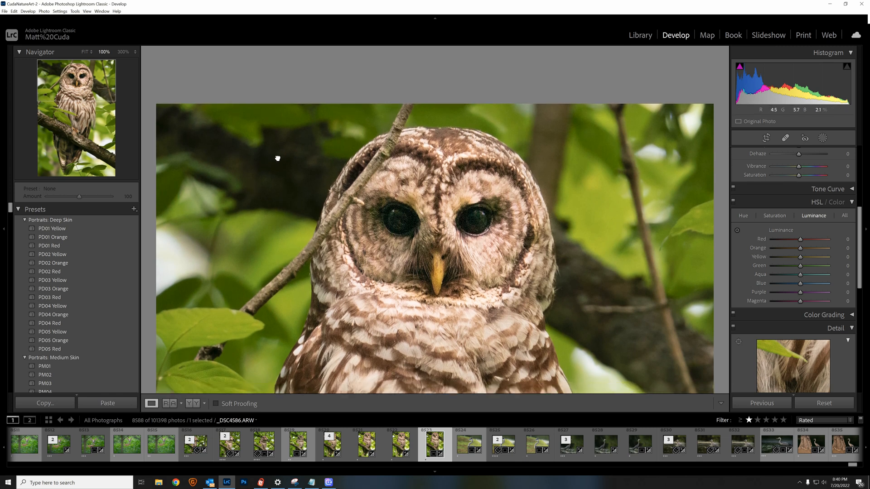
pyautogui.moveTo(277, 156); pyautogui.dragTo(288, 86)
pyautogui.moveTo(269, 214); pyautogui.dragTo(328, 253)
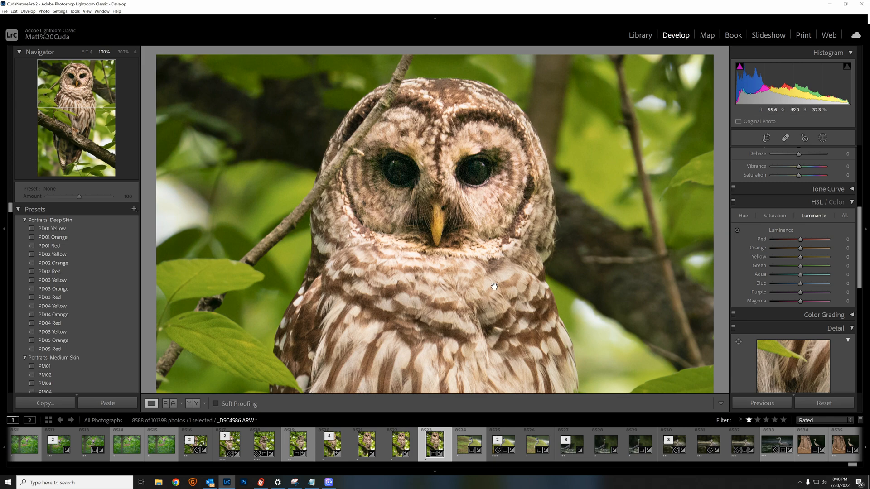
pyautogui.scroll(-5, 430, 314)
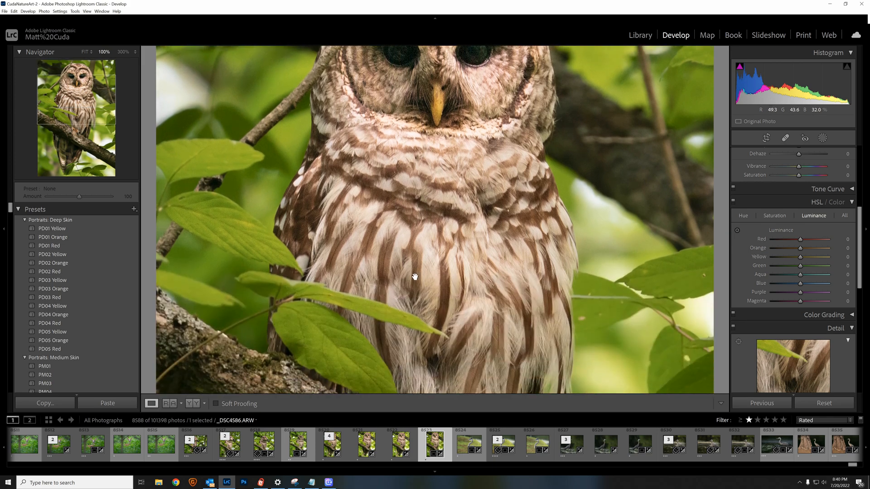
pyautogui.scroll(-5, 421, 186)
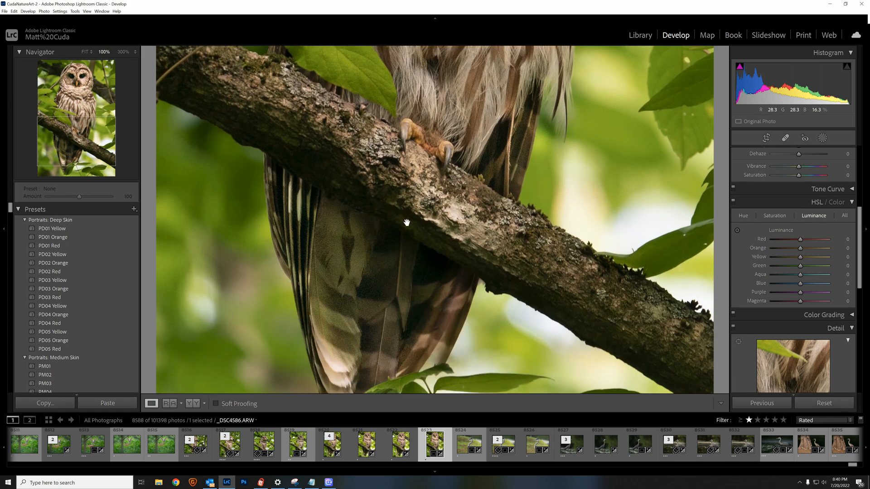
pyautogui.scroll(-3, 396, 227)
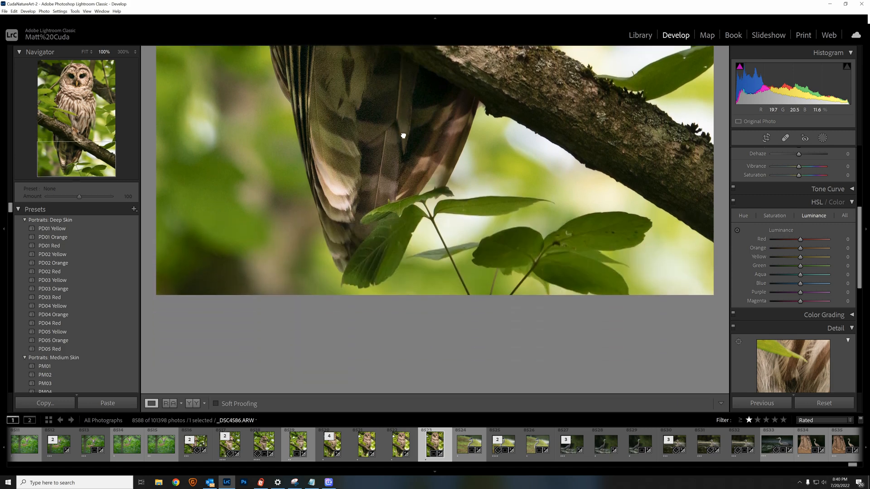
pyautogui.scroll(8, 389, 168)
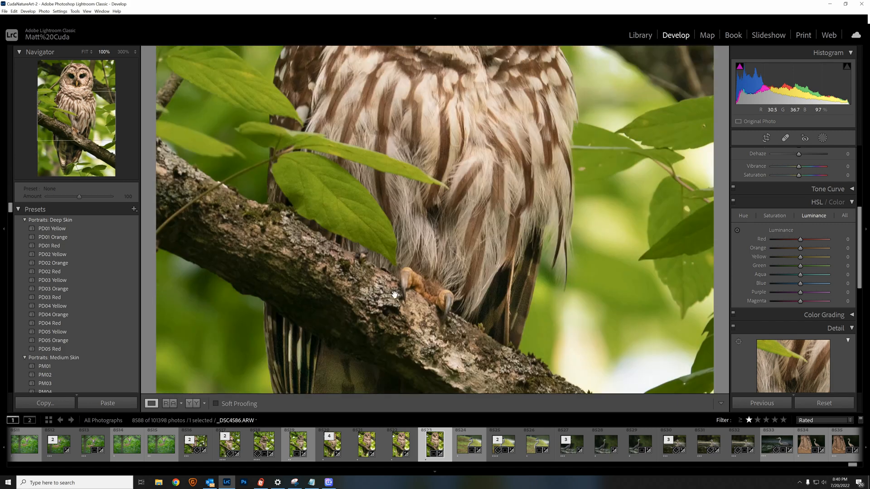
pyautogui.scroll(2, 412, 204)
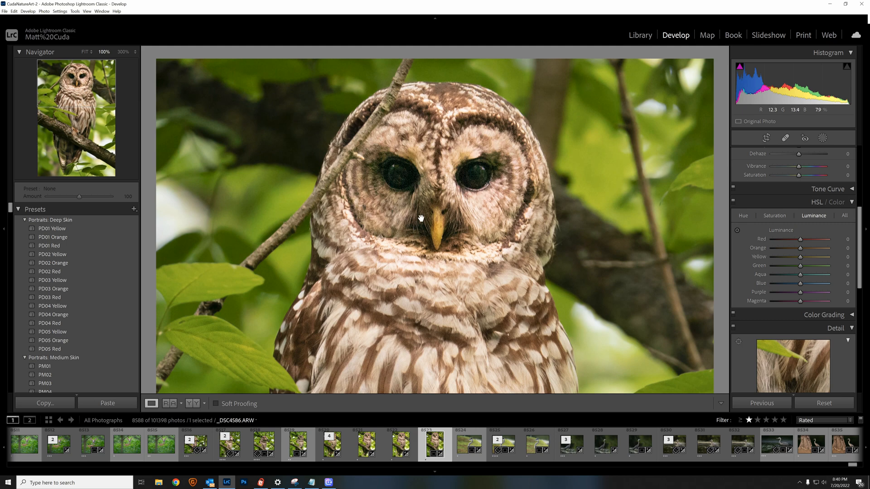